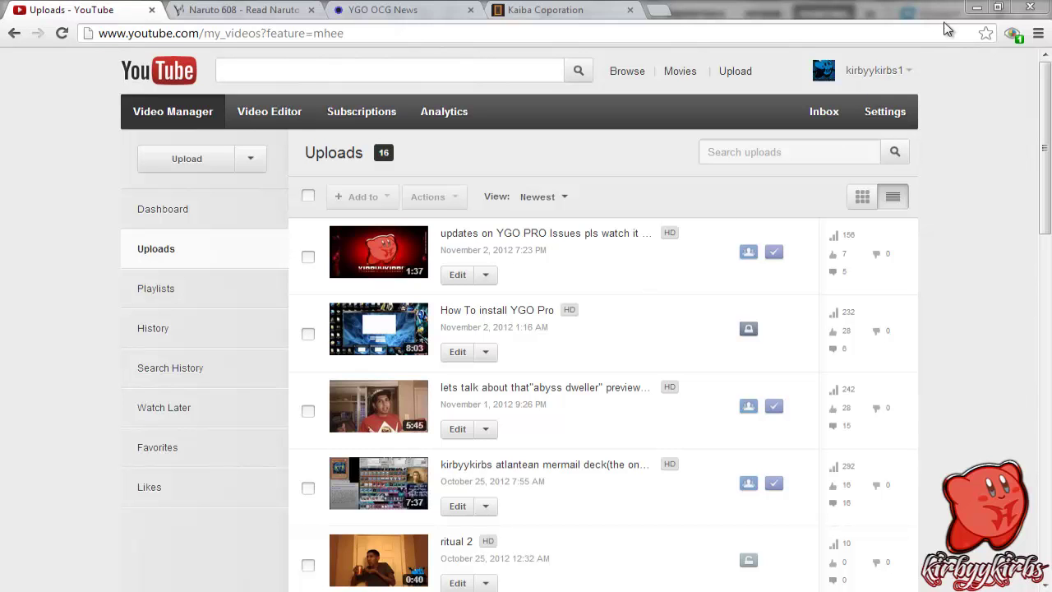
Minimize the browser and Photoshop windows so the YouTube Uploads page shows again
{"action": "left_click", "coordinate": [975, 7]}
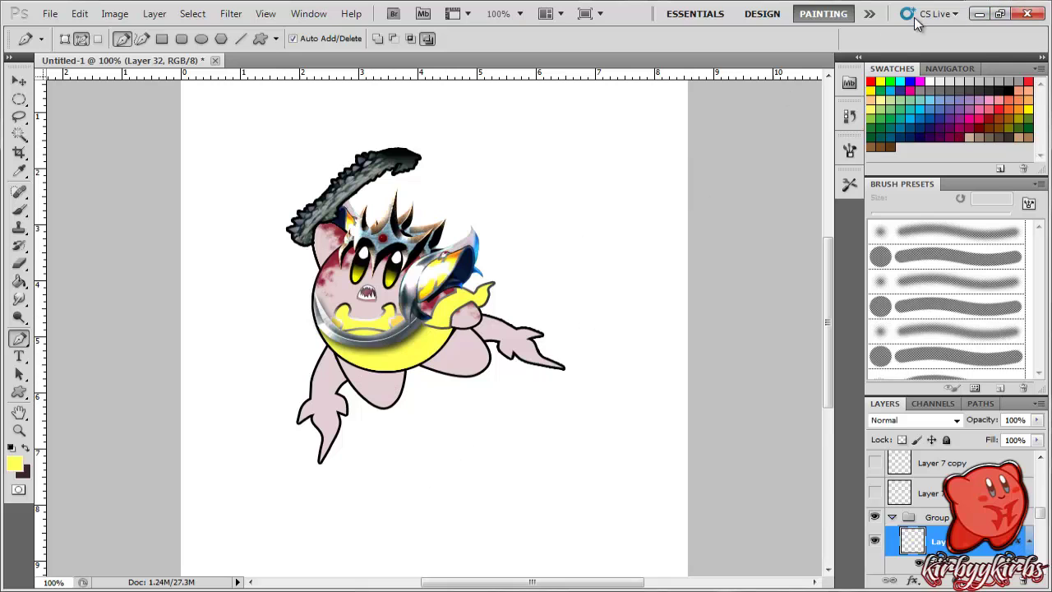
{"action": "left_click", "coordinate": [980, 14]}
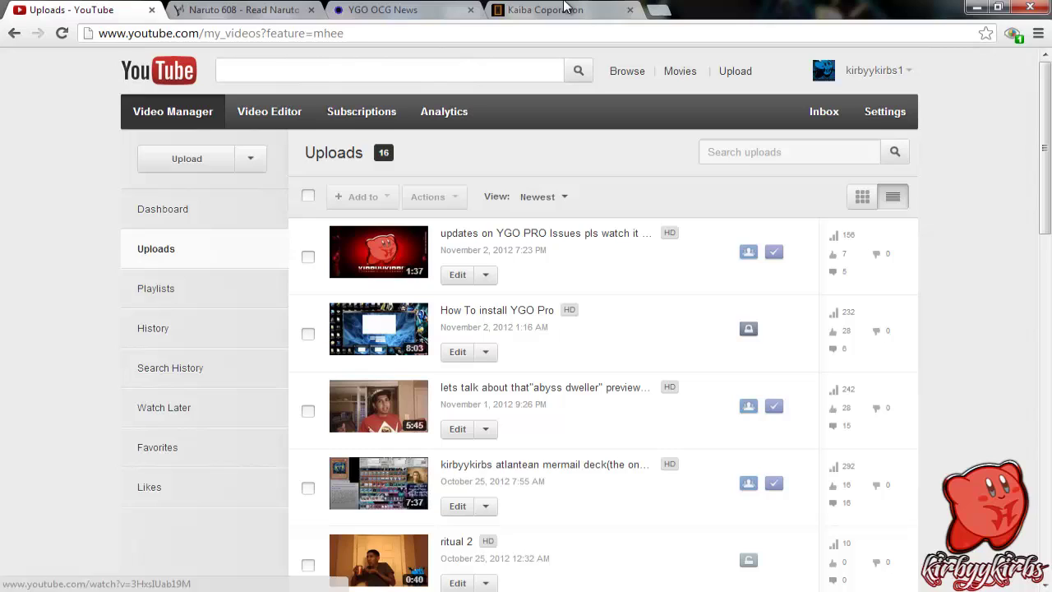
On the Kaiba Corporation tab, follow the download links to the YGOPRO 2.6.0.1621 release links
{"action": "left_click", "coordinate": [566, 9]}
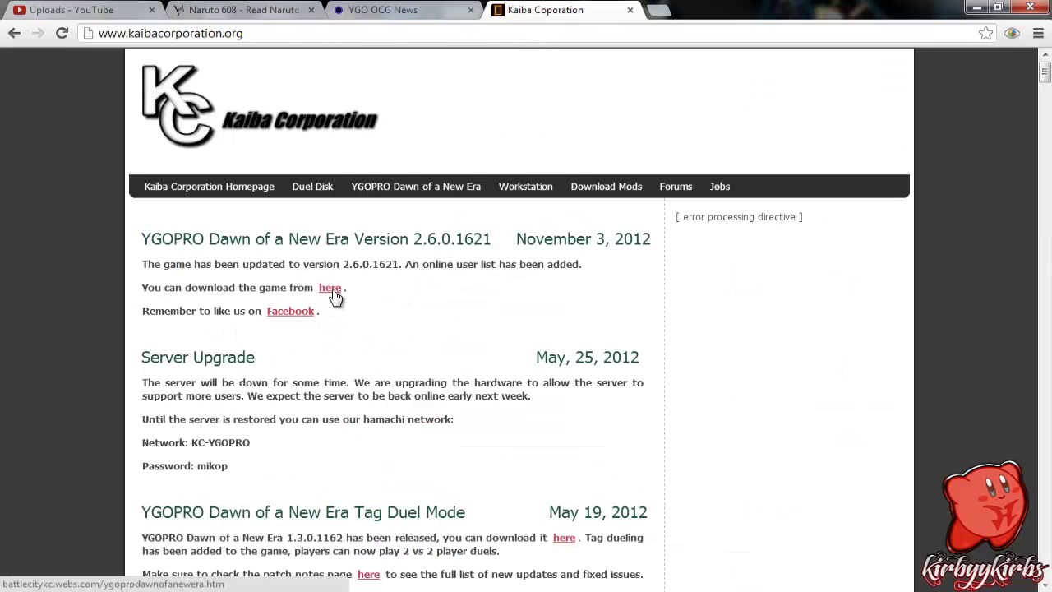
{"action": "left_click", "coordinate": [331, 289]}
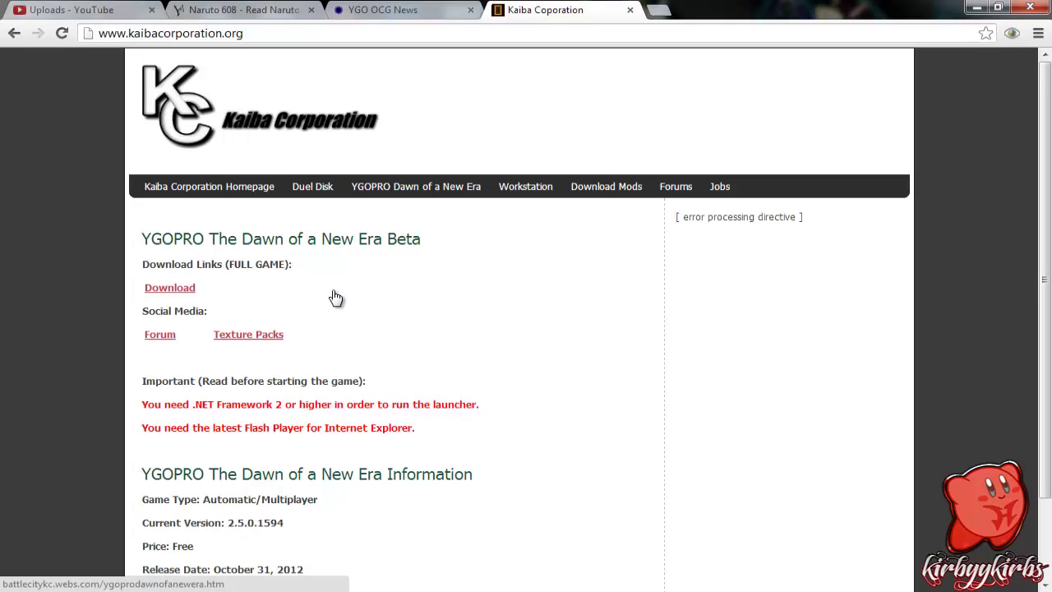
{"action": "left_click", "coordinate": [181, 293]}
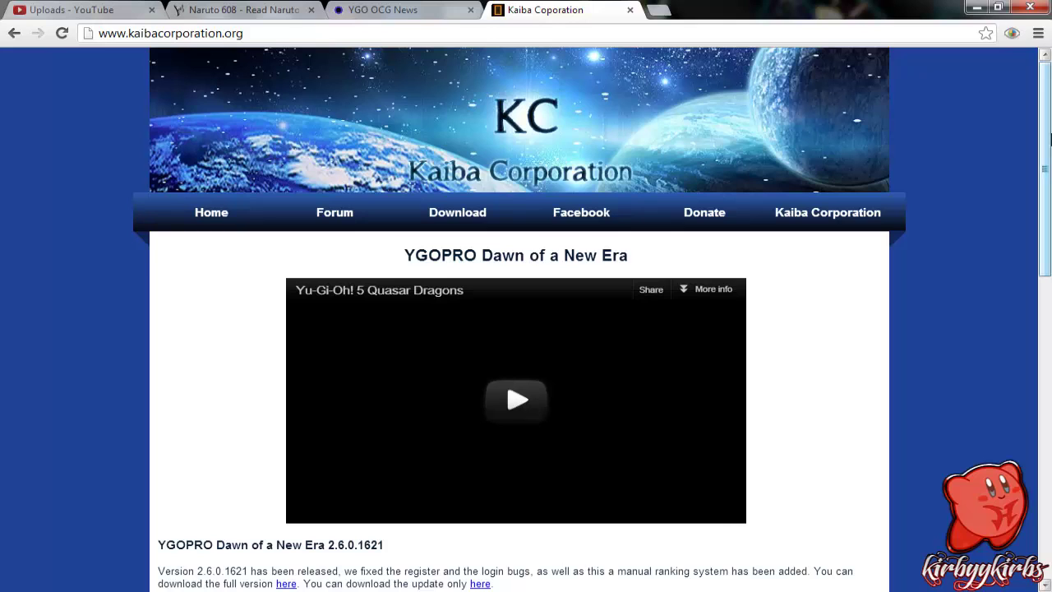
{"action": "scroll", "coordinate": [1050, 140], "scroll_direction": "down", "scroll_amount": 1}
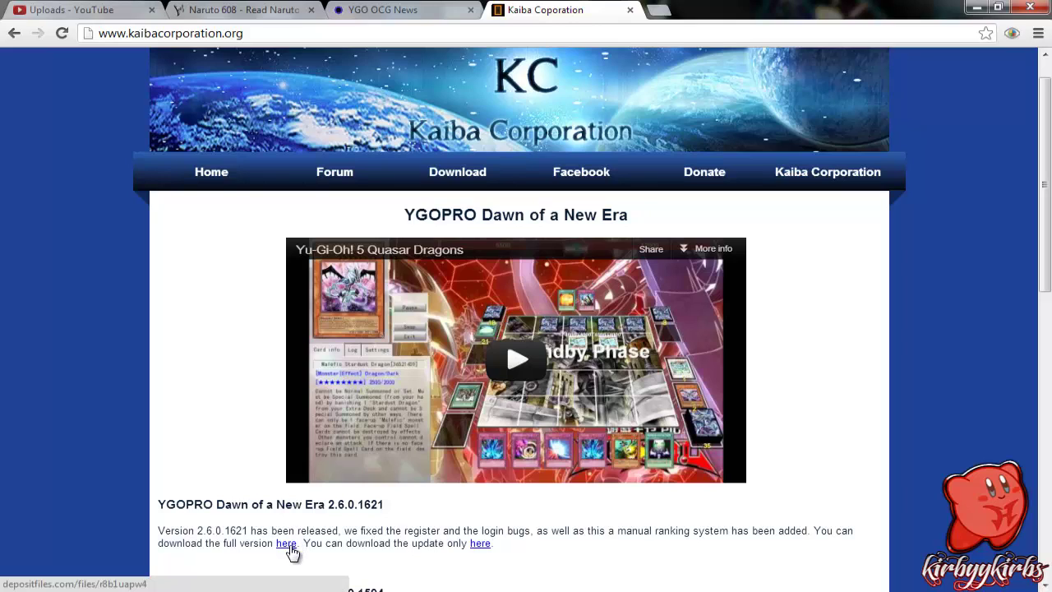
Open the full-version DepositFiles link and choose Regular download for the 305.13 MB archive
{"action": "left_click", "coordinate": [288, 545]}
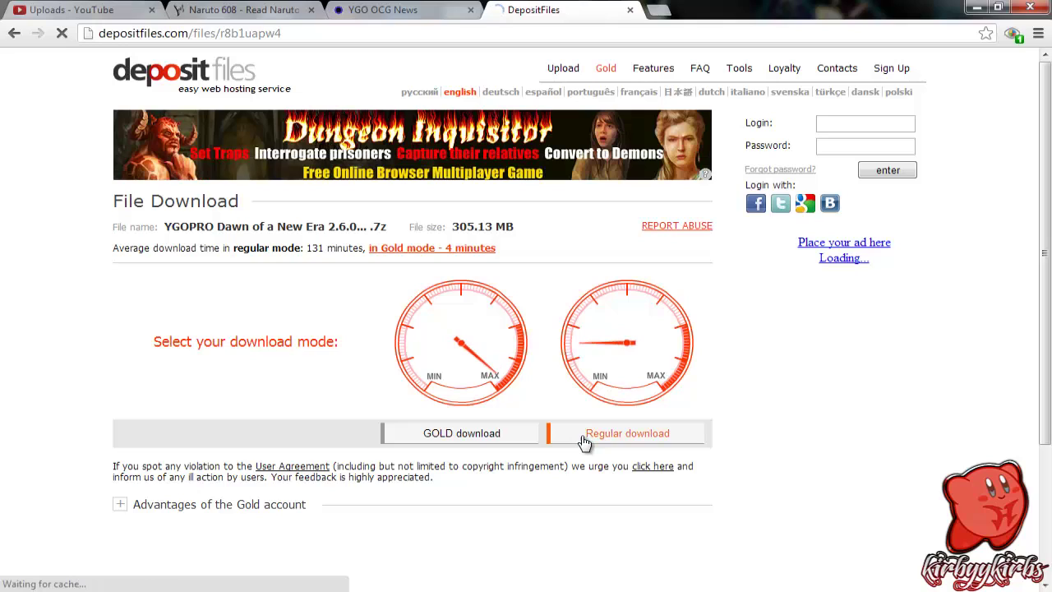
{"action": "left_click", "coordinate": [584, 441]}
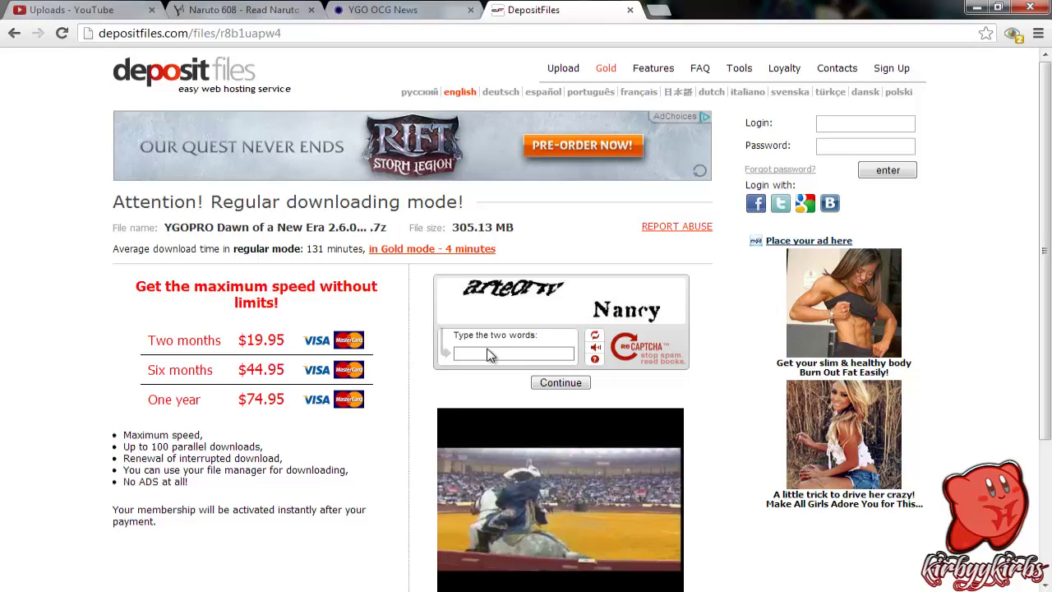
Close the advertising popup, then enter and submit the two-word captcha answer
{"action": "left_click", "coordinate": [487, 352]}
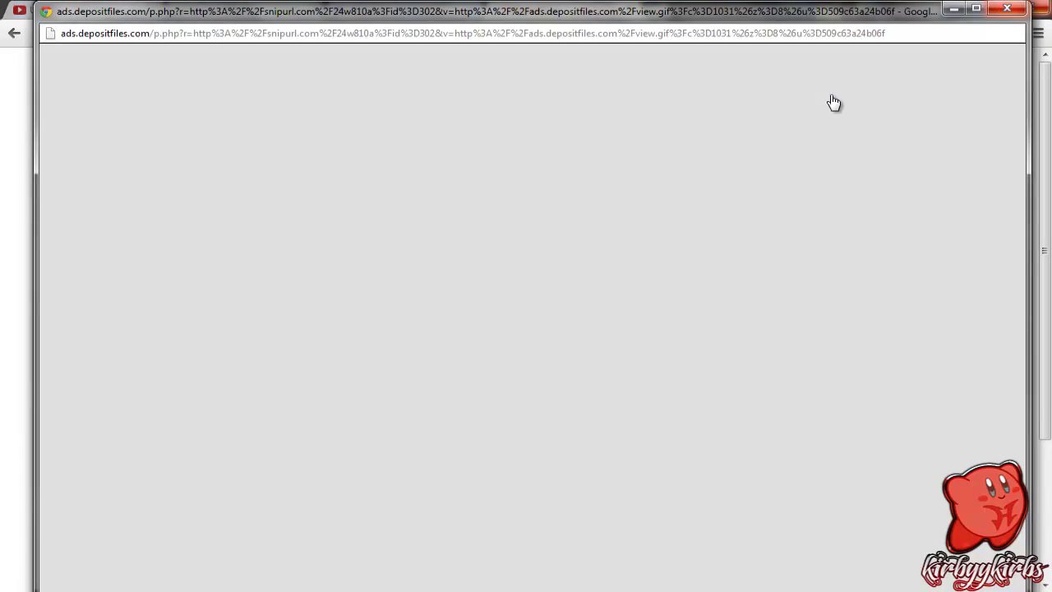
{"action": "key", "text": "ctrl+w"}
{"action": "left_click", "coordinate": [481, 354]}
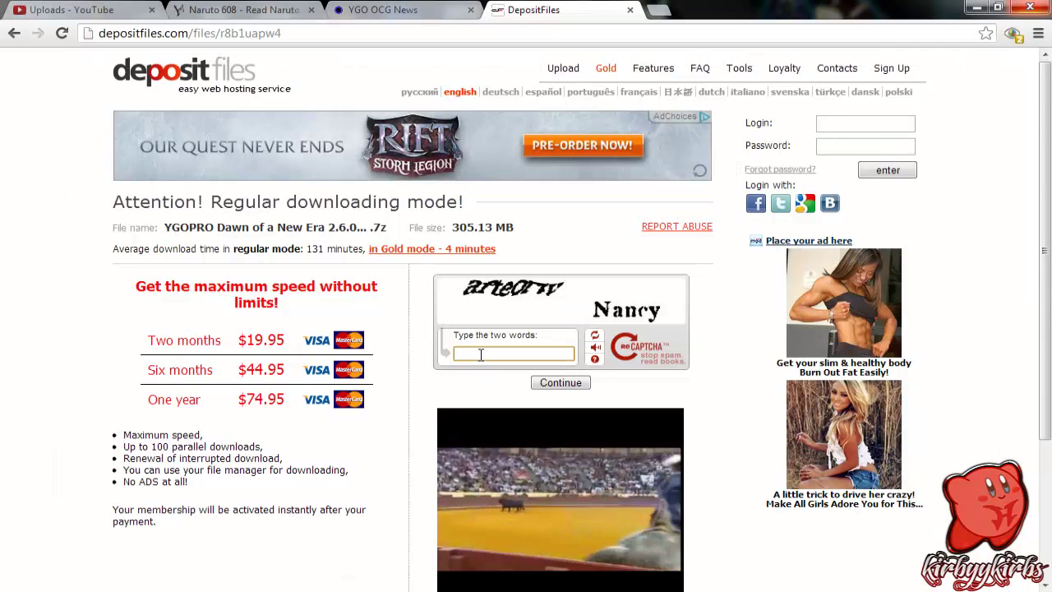
{"action": "type", "text": "aft"}
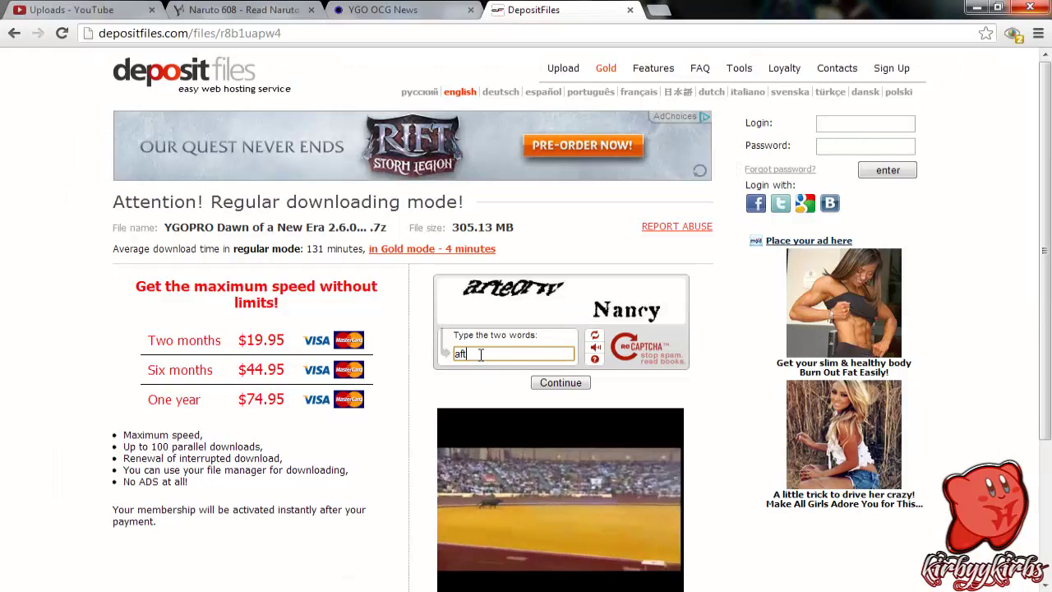
{"action": "type", "text": "eo"}
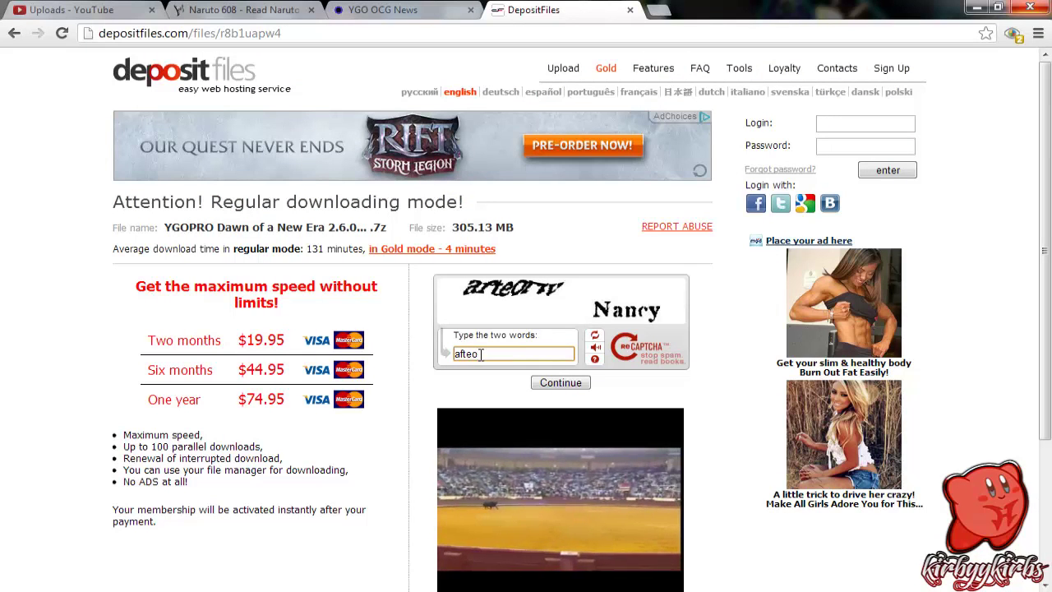
{"action": "type", "text": "r"}
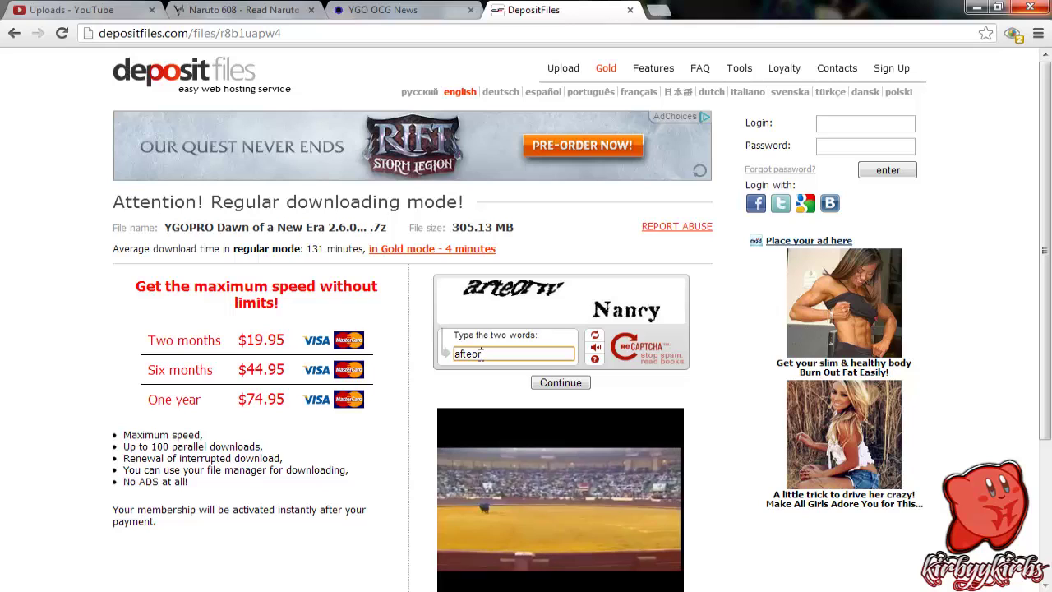
{"action": "type", "text": "rv"}
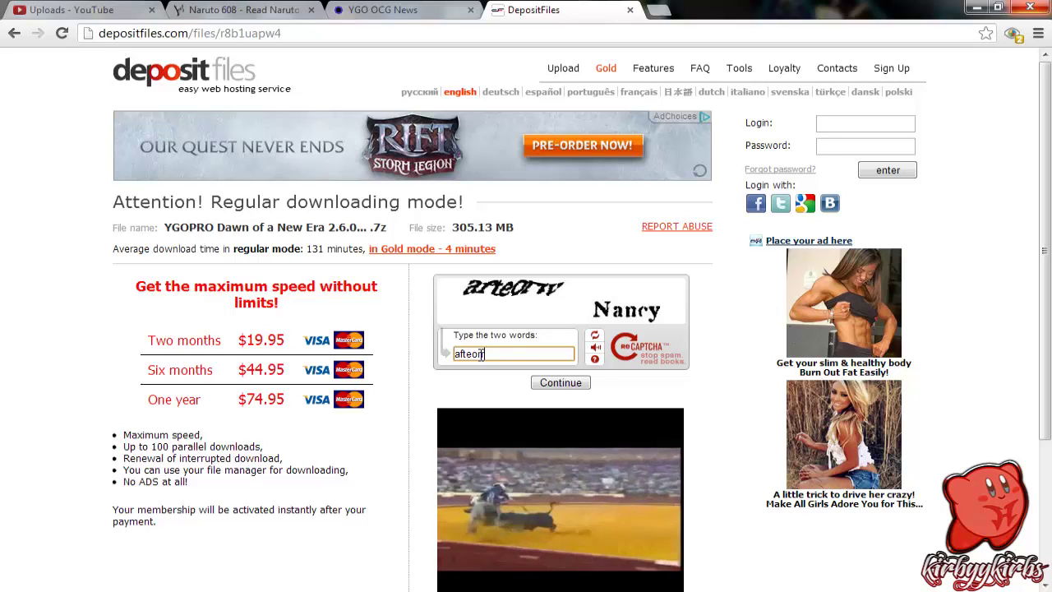
{"action": "type", "text": "nancy"}
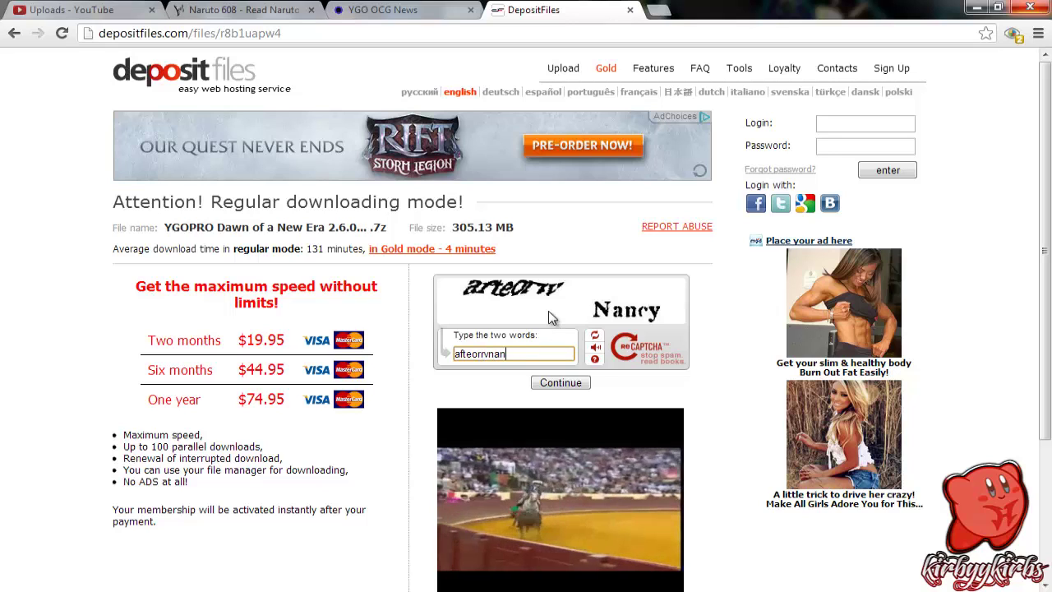
{"action": "left_click", "coordinate": [545, 384]}
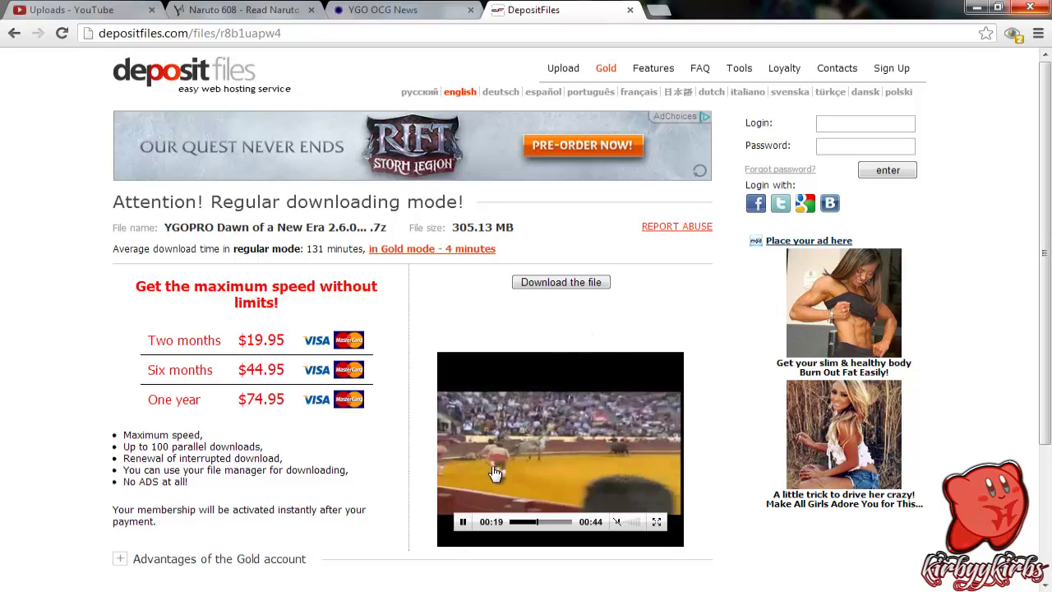
Download the YGOPRO Dawn of a New Era 2.6.0.1621 .7z archive from DepositFiles
{"action": "left_click", "coordinate": [571, 284]}
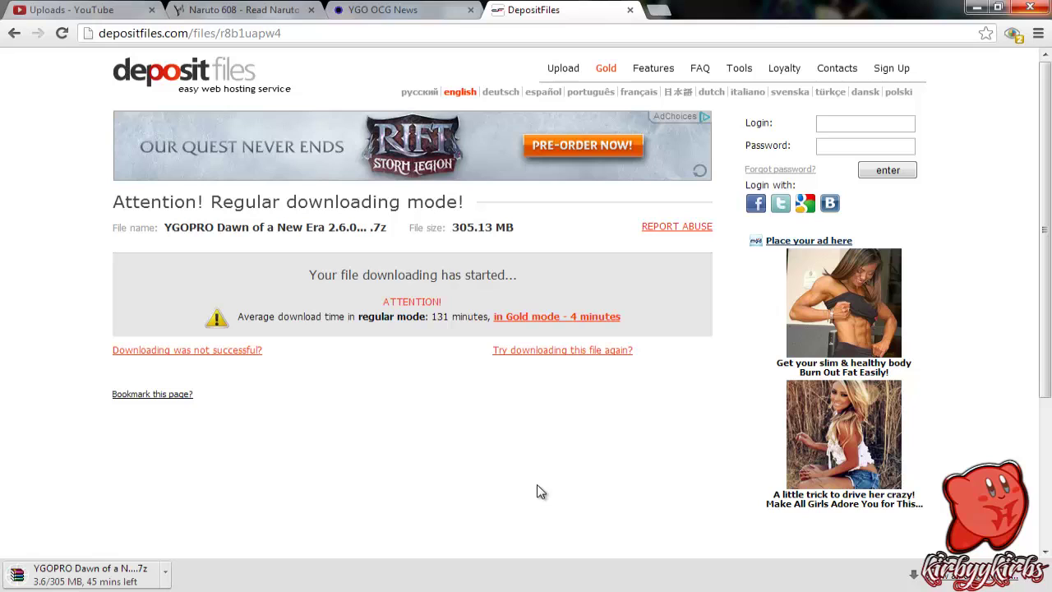
{"action": "key", "text": "F9"}
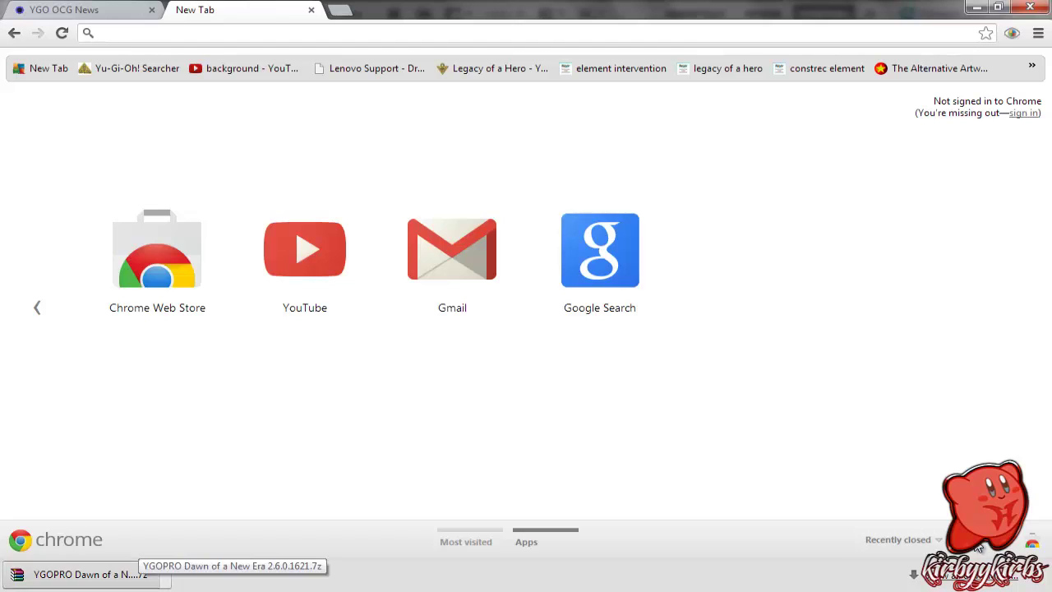
Open the downloaded archive in WinRAR, skip the licence reminder, and extract to the proposed folder
{"action": "left_click", "coordinate": [83, 574]}
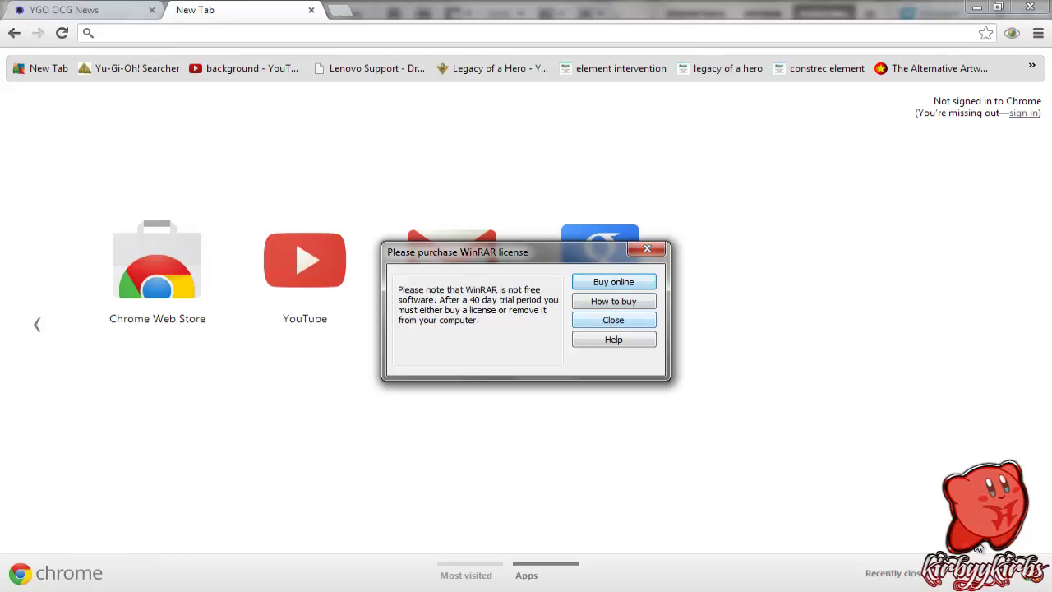
{"action": "key", "text": "Return"}
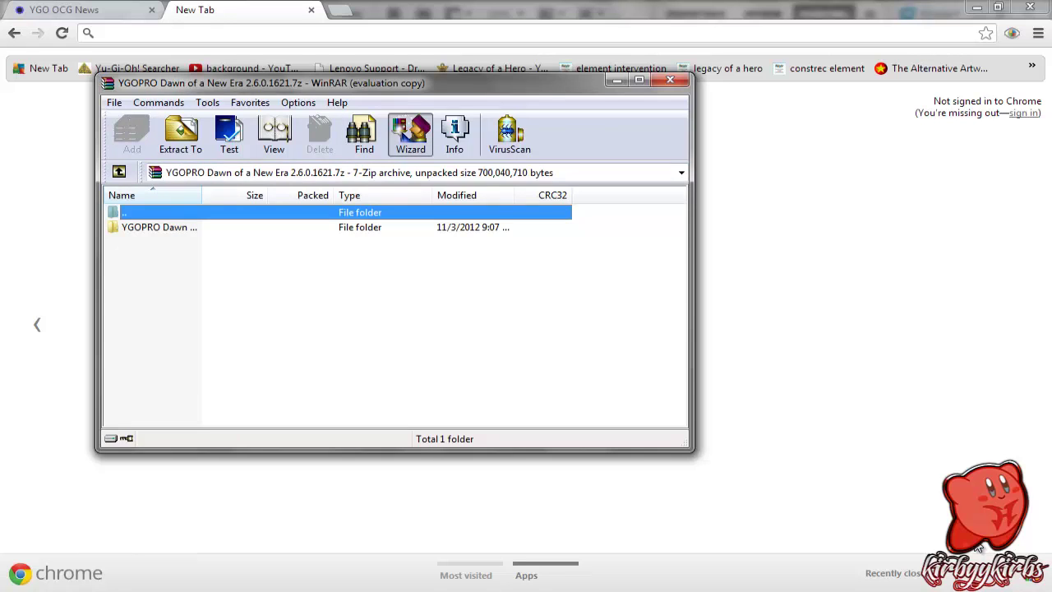
{"action": "left_click", "coordinate": [410, 134]}
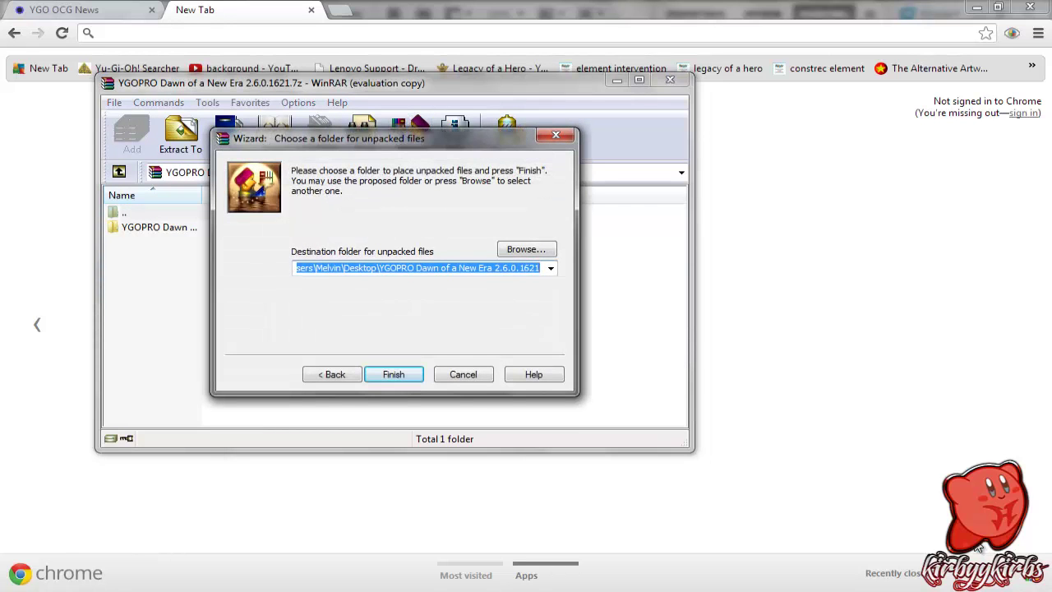
{"action": "key", "text": "Return"}
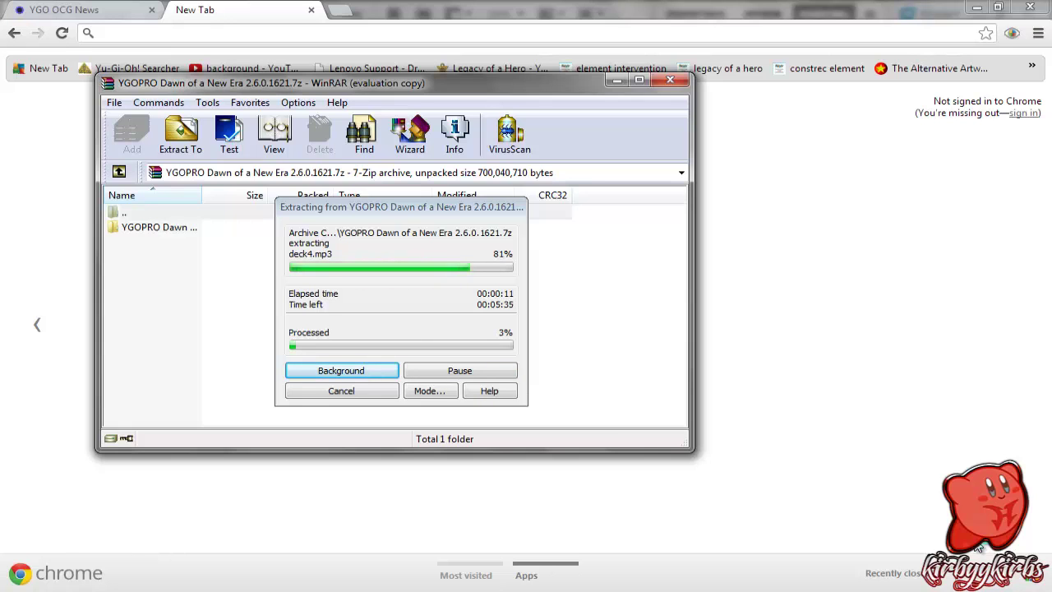
{"action": "key", "text": "F9"}
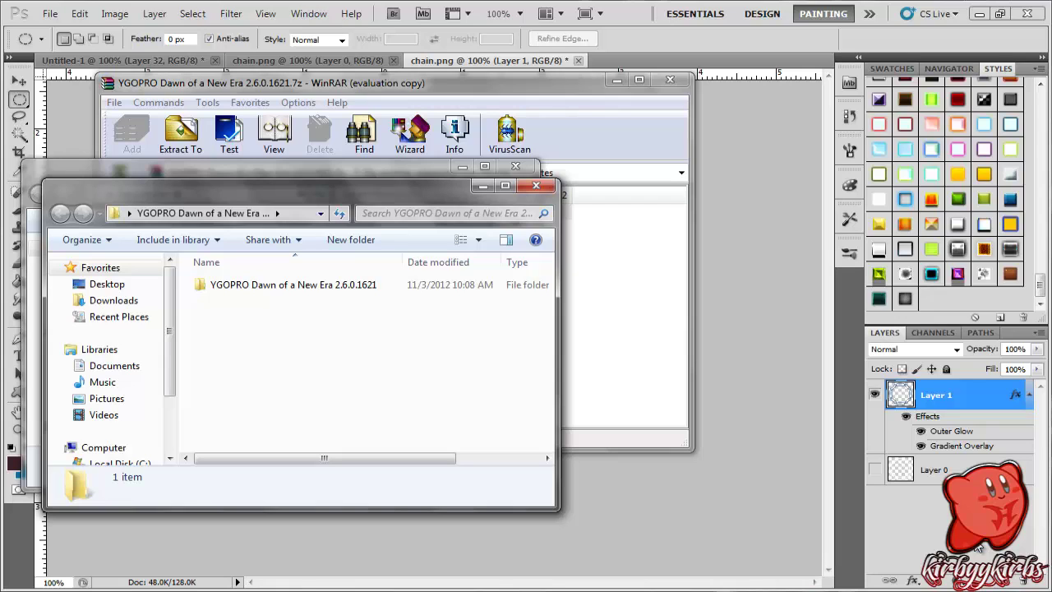
Open the extracted 2.6.0.1621 folder, select the launcher, and switch to the Recycle Bin window
{"action": "key", "text": "Down"}
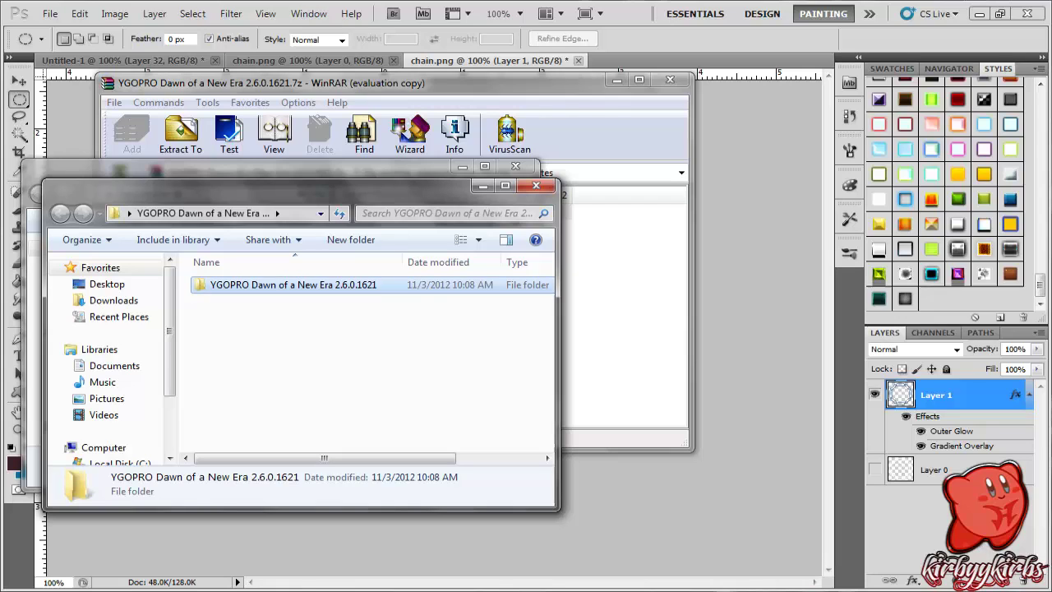
{"action": "key", "text": "Return"}
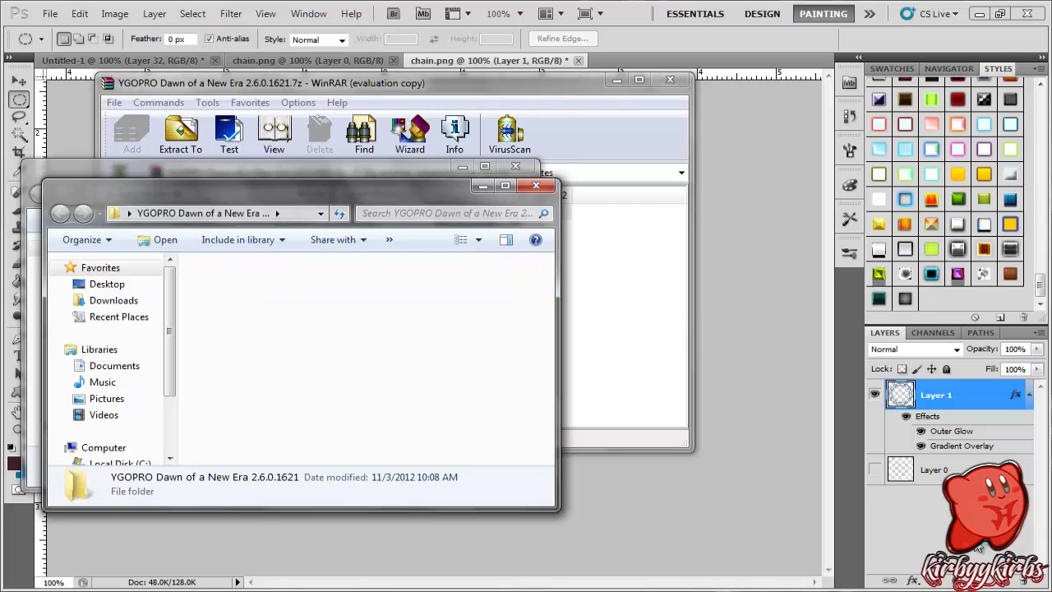
{"action": "key", "text": "End"}
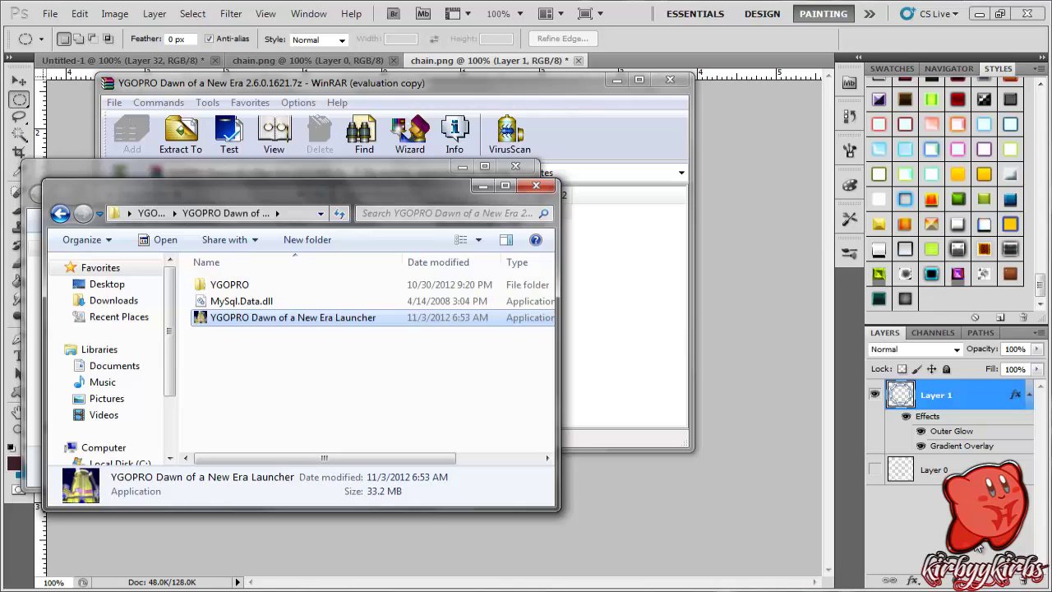
{"action": "key", "text": "alt+Tab"}
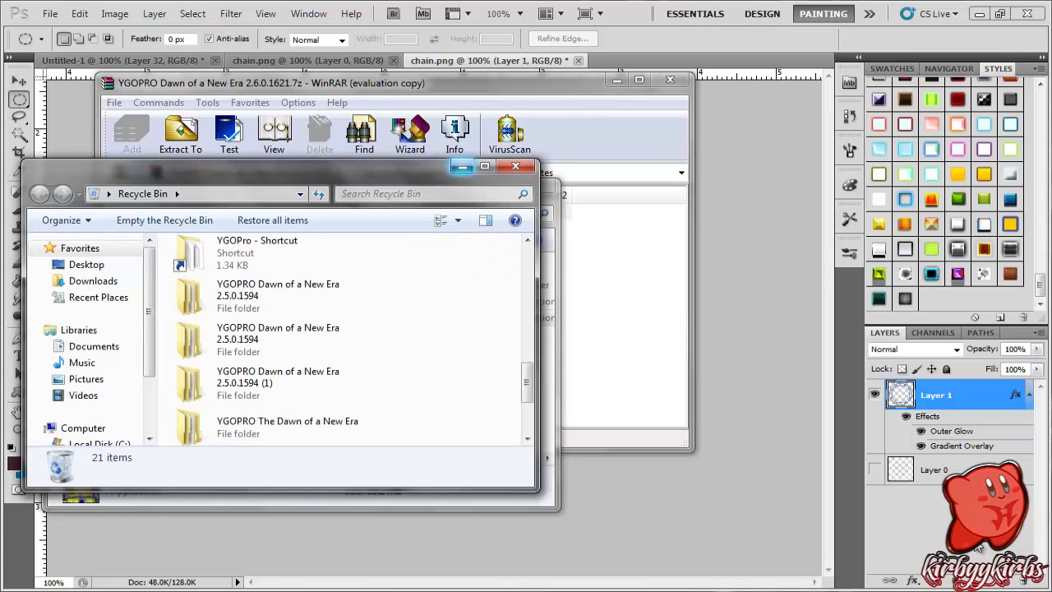
Return to the game folder and run YGOPRO Dawn of a New Era Launcher.exe
{"action": "key", "text": "alt+Tab"}
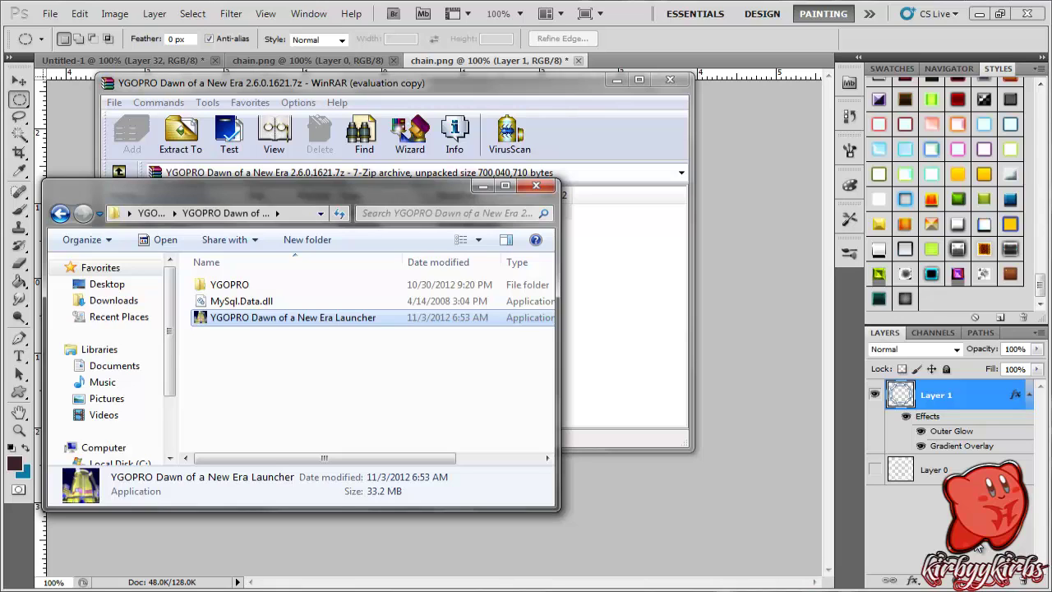
{"action": "key", "text": "F9"}
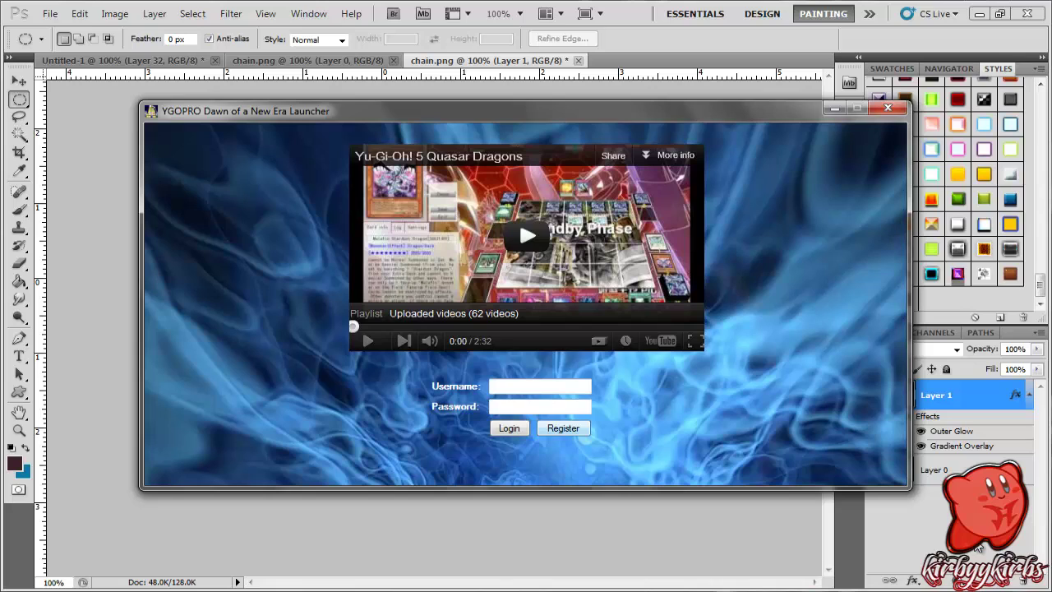
Register a new account with a username and confirmed password, then dismiss the thank-you message
{"action": "key", "text": "Return"}
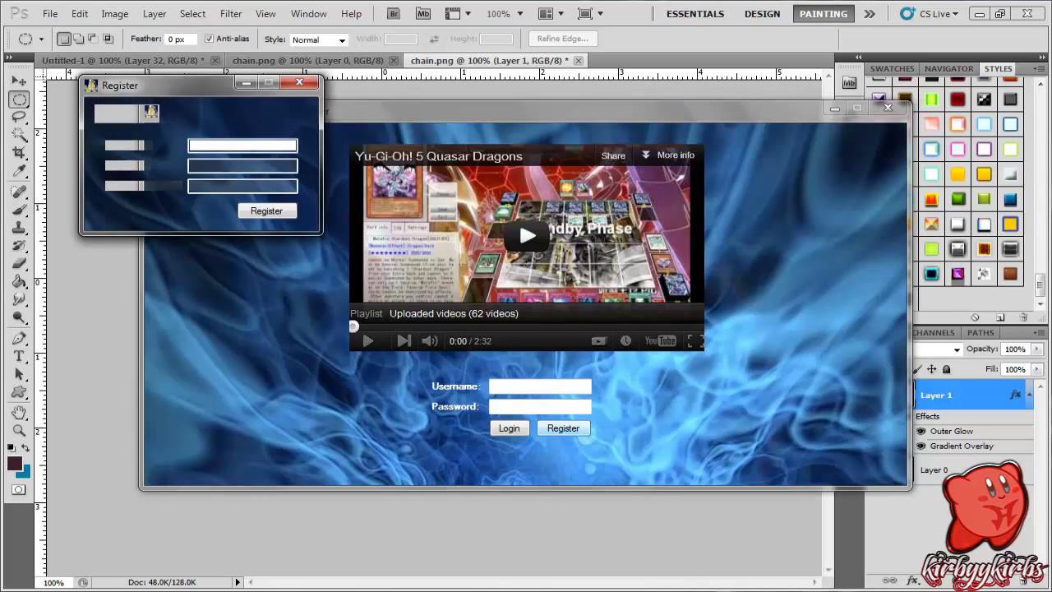
{"action": "type", "text": "rickjam"}
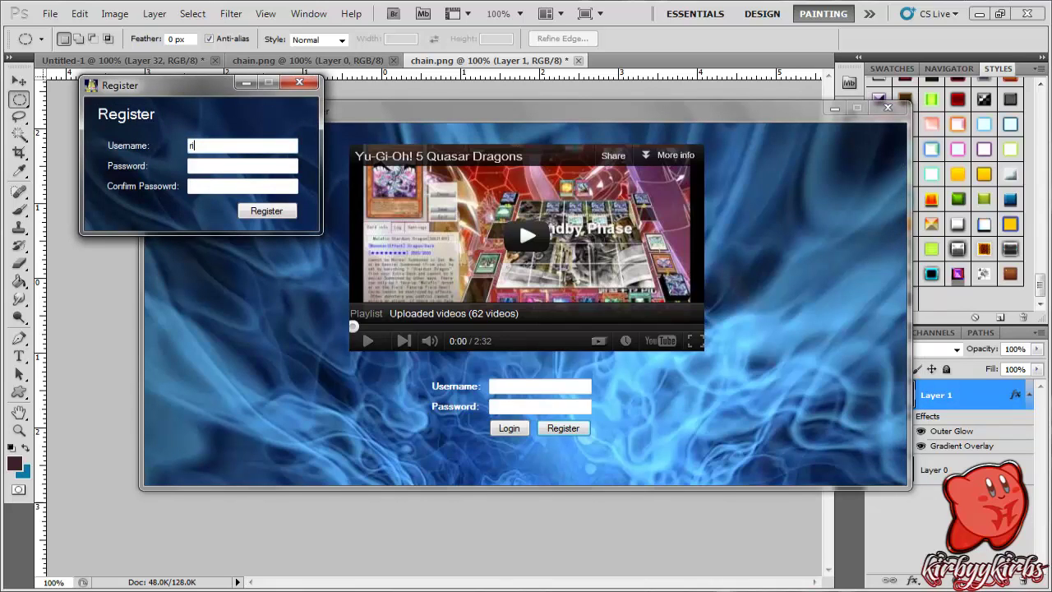
{"action": "type", "text": "es"}
{"action": "type", "text": "1"}
{"action": "type", "text": "*******"}
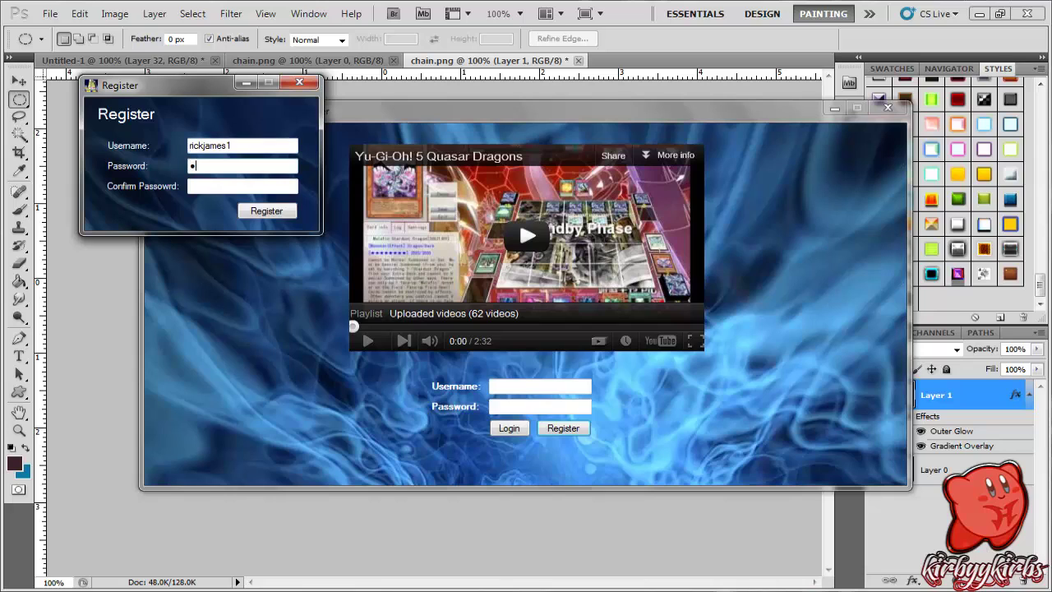
{"action": "type", "text": "*"}
{"action": "type", "text": "********"}
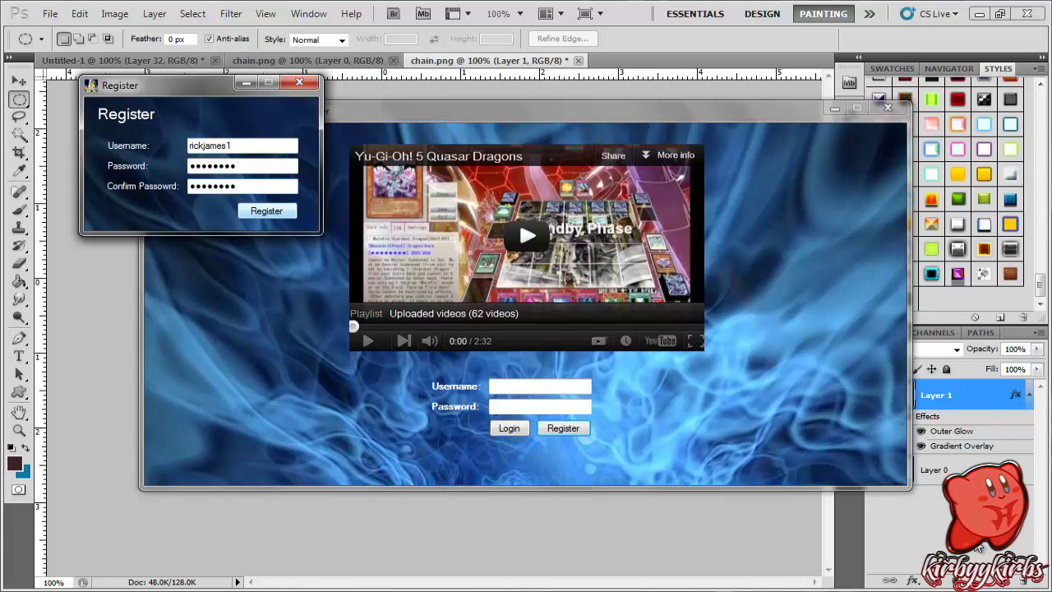
{"action": "key", "text": "Return"}
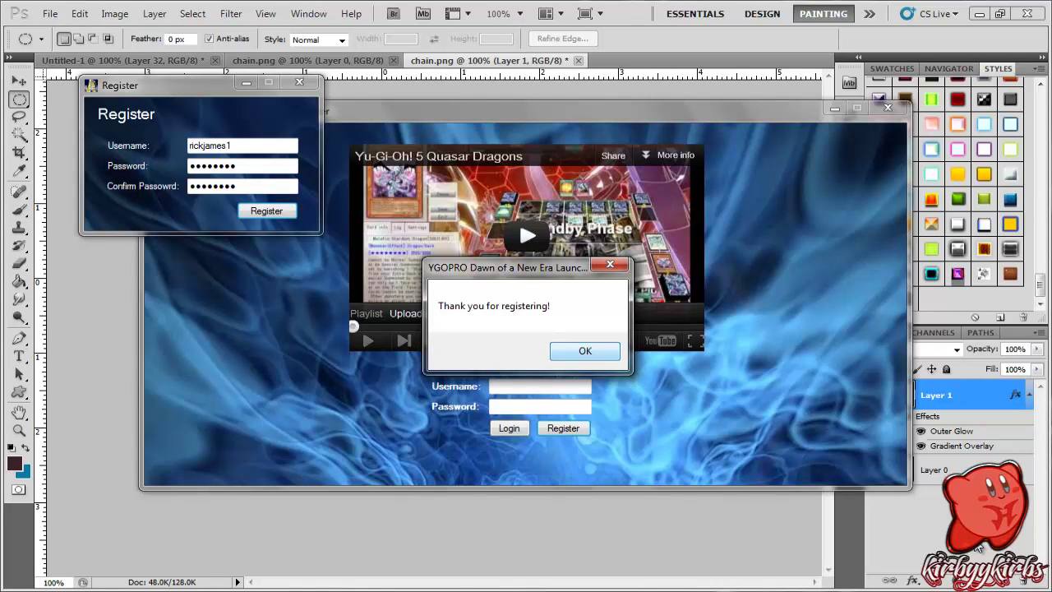
{"action": "key", "text": "Return"}
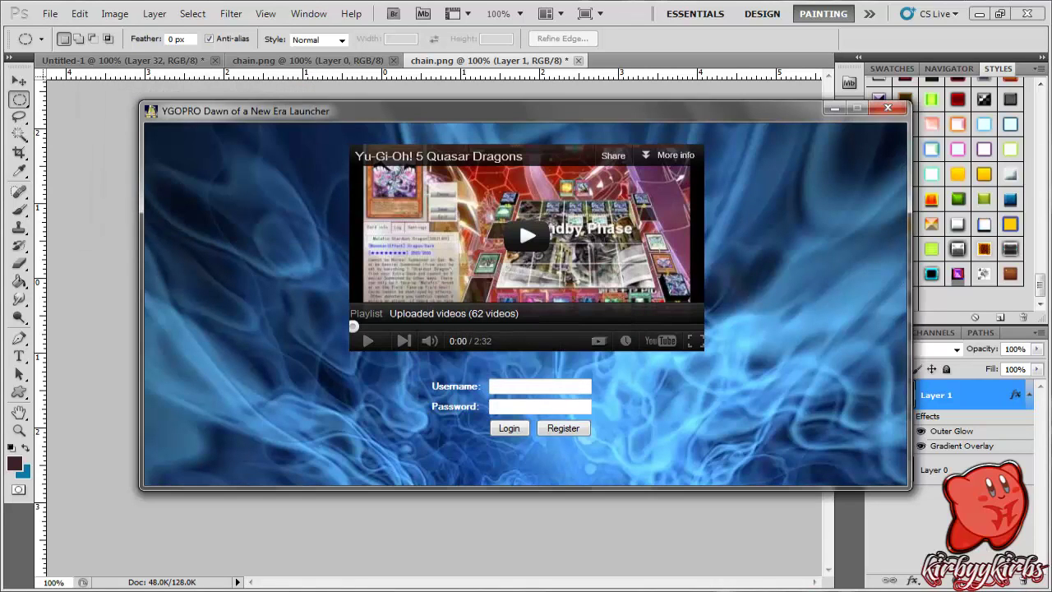
Log in with the new account's username, fixing a typo, and its password
{"action": "type", "text": "ric"}
{"action": "type", "text": "kje"}
{"action": "key", "text": "BackSpace"}
{"action": "type", "text": "ames1"}
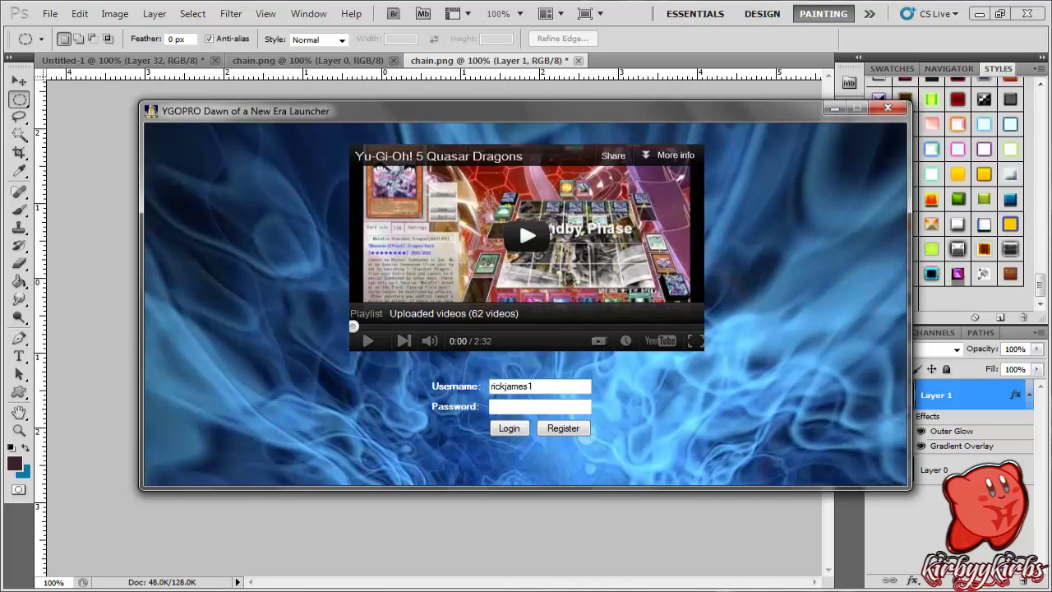
{"action": "left_click", "coordinate": [539, 406]}
{"action": "type", "text": "********"}
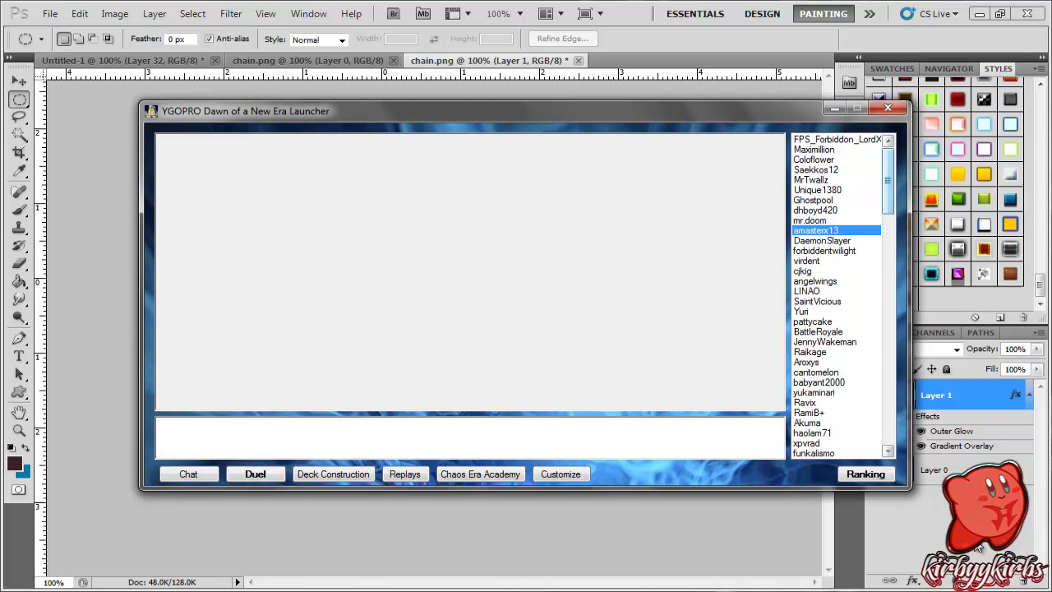
Scroll through the lobby's player list, then minimize the YGOPRO launcher to reveal the chain.png image
{"action": "scroll", "coordinate": [839, 296], "scroll_direction": "down", "scroll_amount": 20}
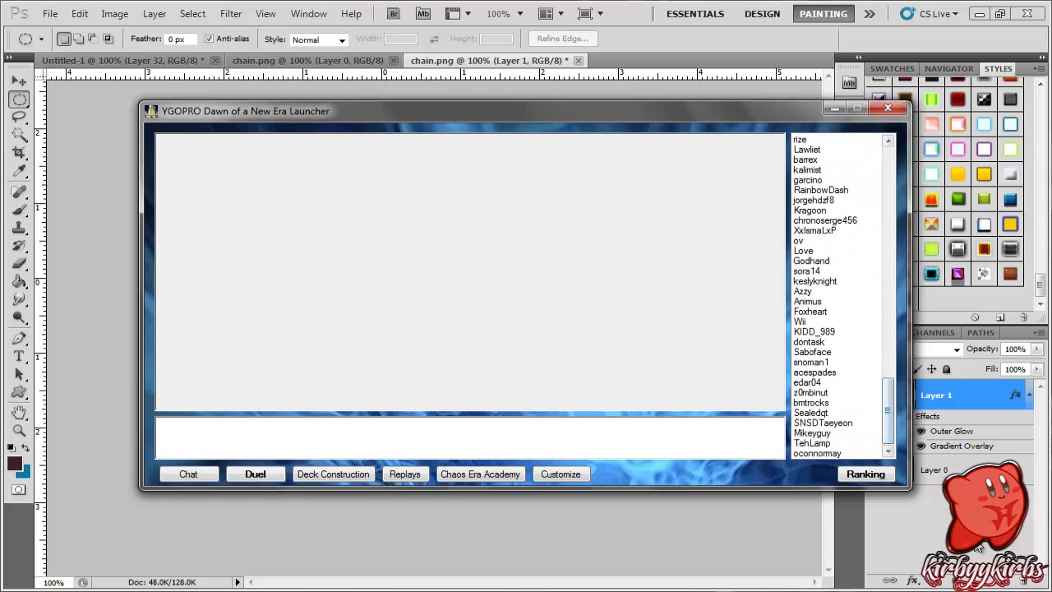
{"action": "scroll", "coordinate": [978, 547], "scroll_direction": "up", "scroll_amount": 20}
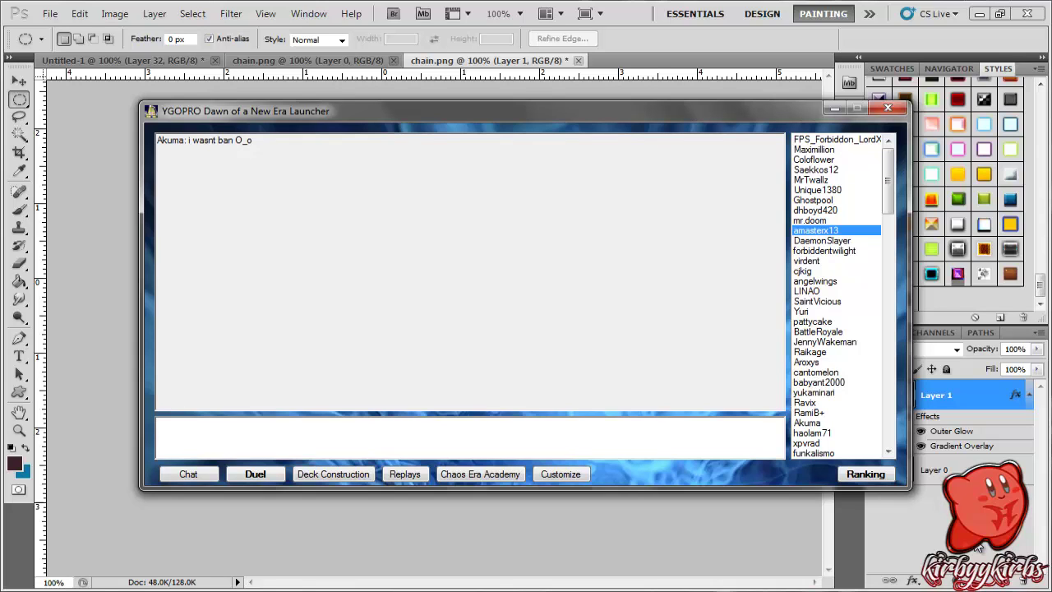
{"action": "left_click", "coordinate": [835, 108]}
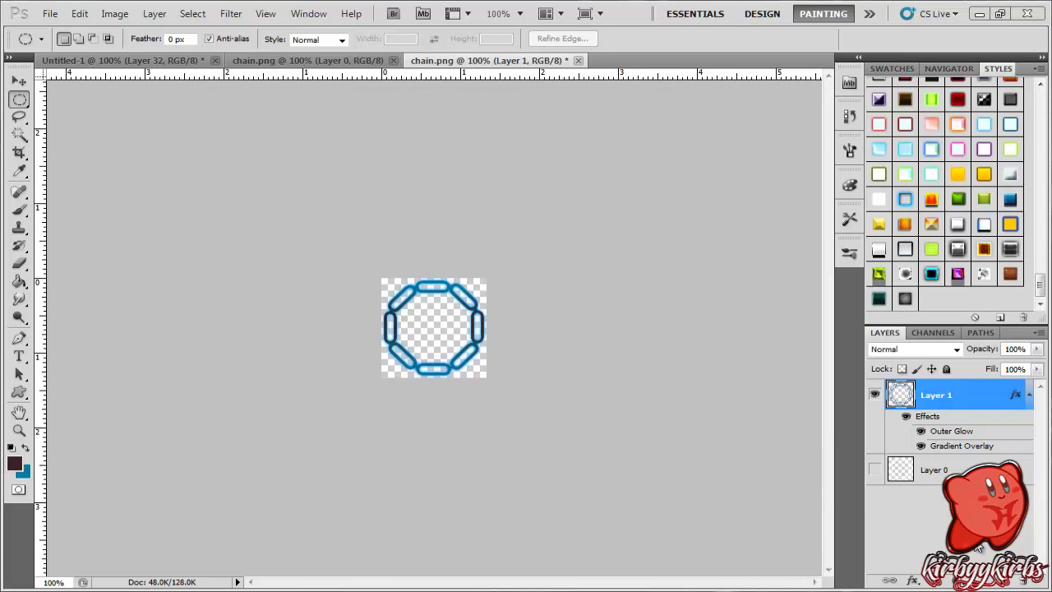
{"action": "key", "text": "alt+Tab"}
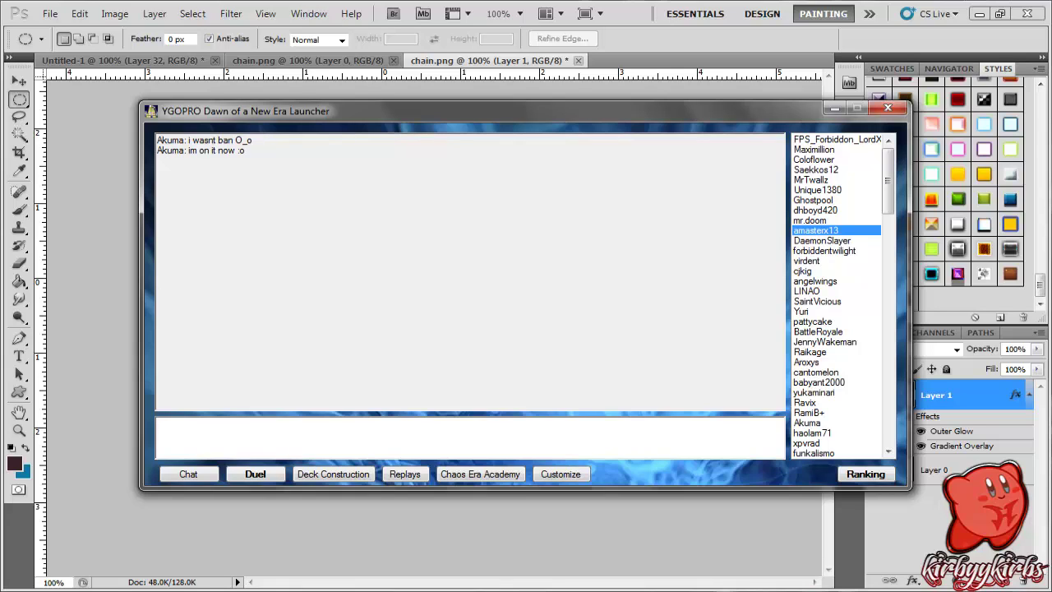
{"action": "left_click", "coordinate": [978, 547]}
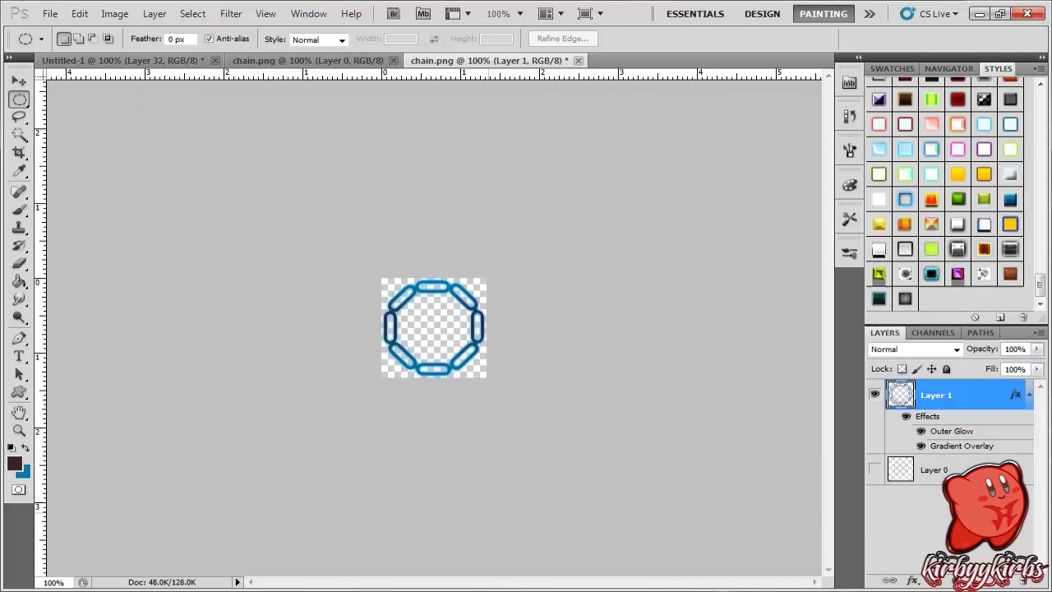